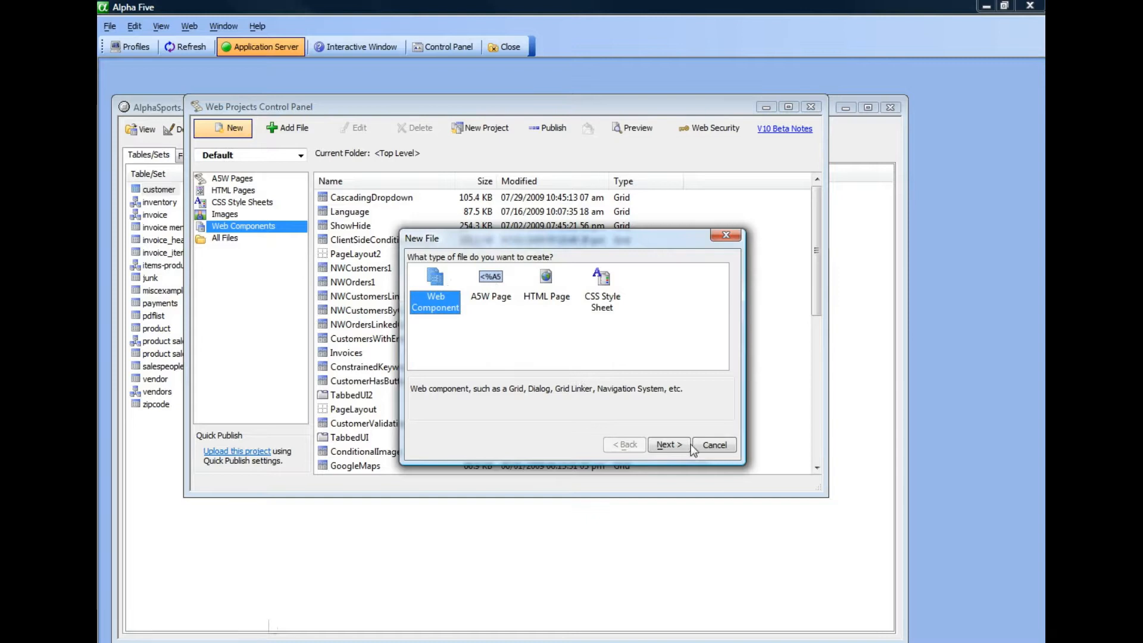
Step: Start a new web component of type Grid
{"action": "left_click", "coordinate": [669, 444]}
{"action": "left_click", "coordinate": [504, 287]}
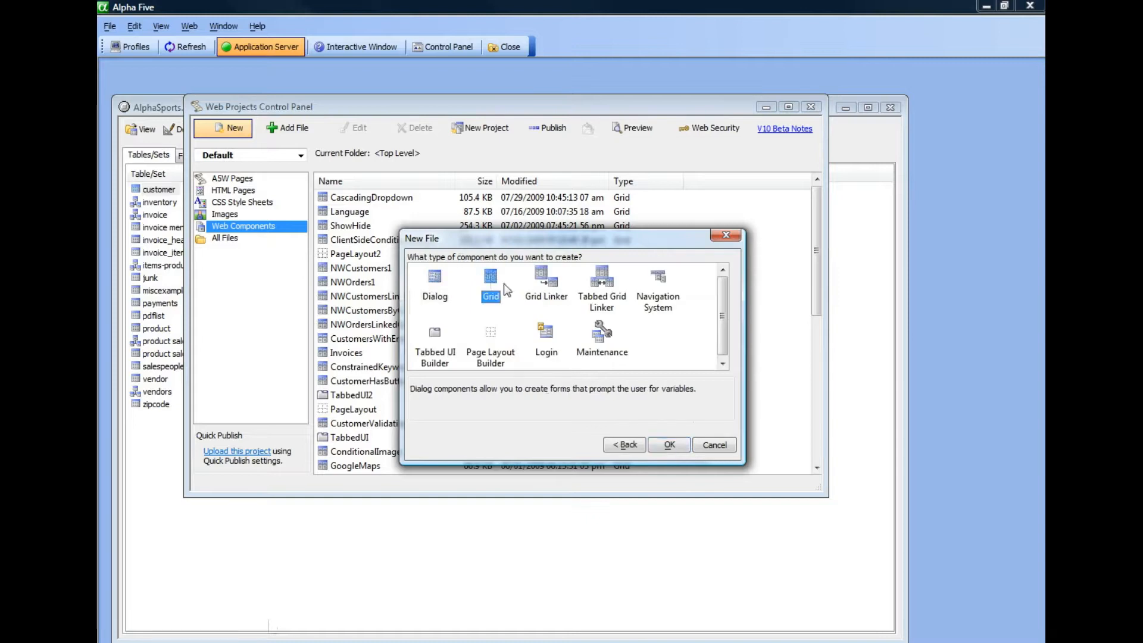
{"action": "left_click", "coordinate": [669, 445]}
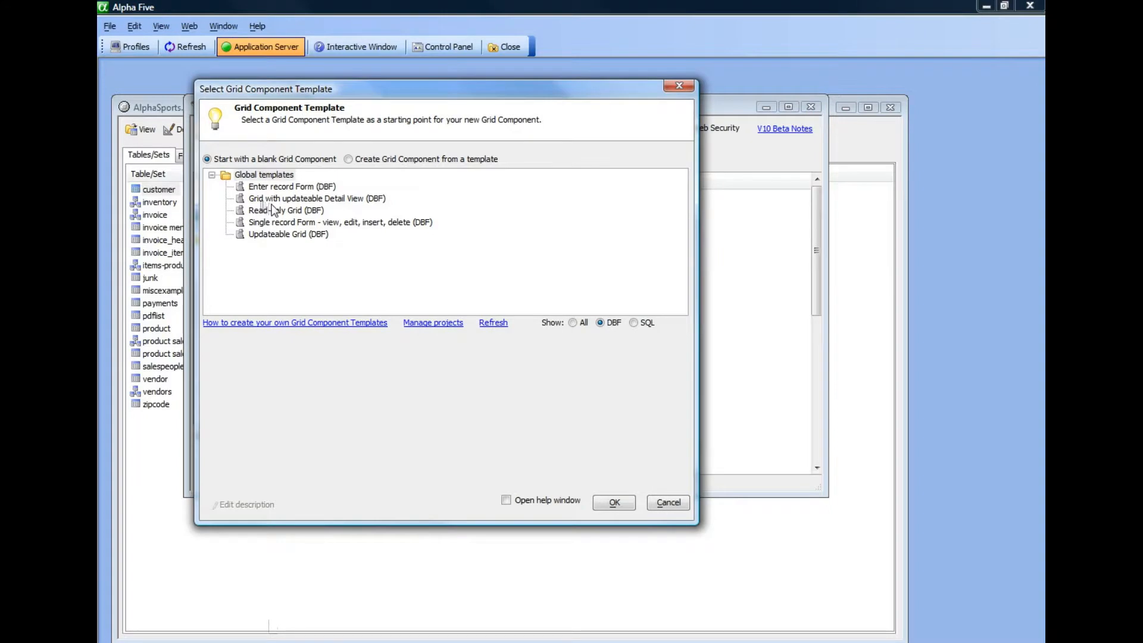
Step: Limit the template list to SQL templates and view the instructions for creating custom Grid Component Templates
{"action": "left_click", "coordinate": [348, 159]}
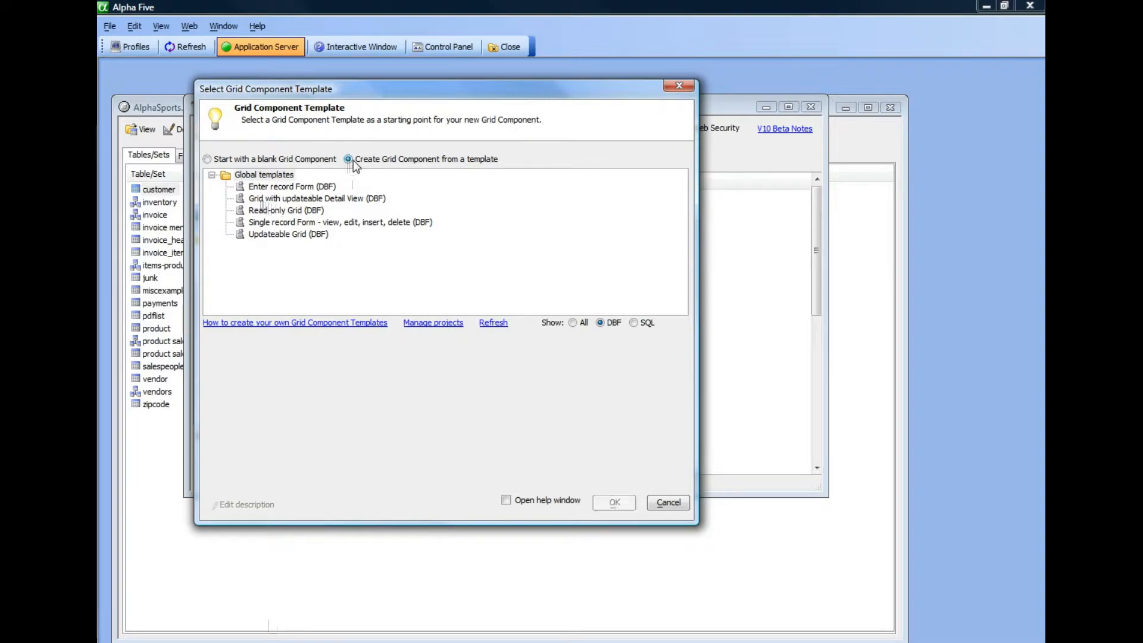
{"action": "left_click", "coordinate": [222, 161]}
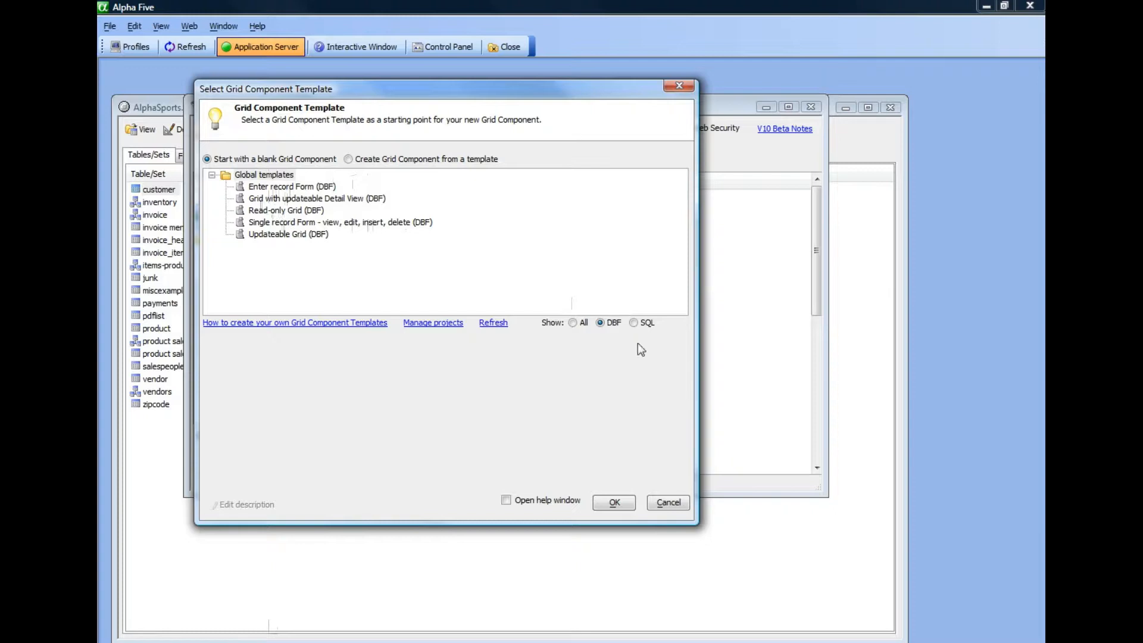
{"action": "left_click", "coordinate": [633, 323]}
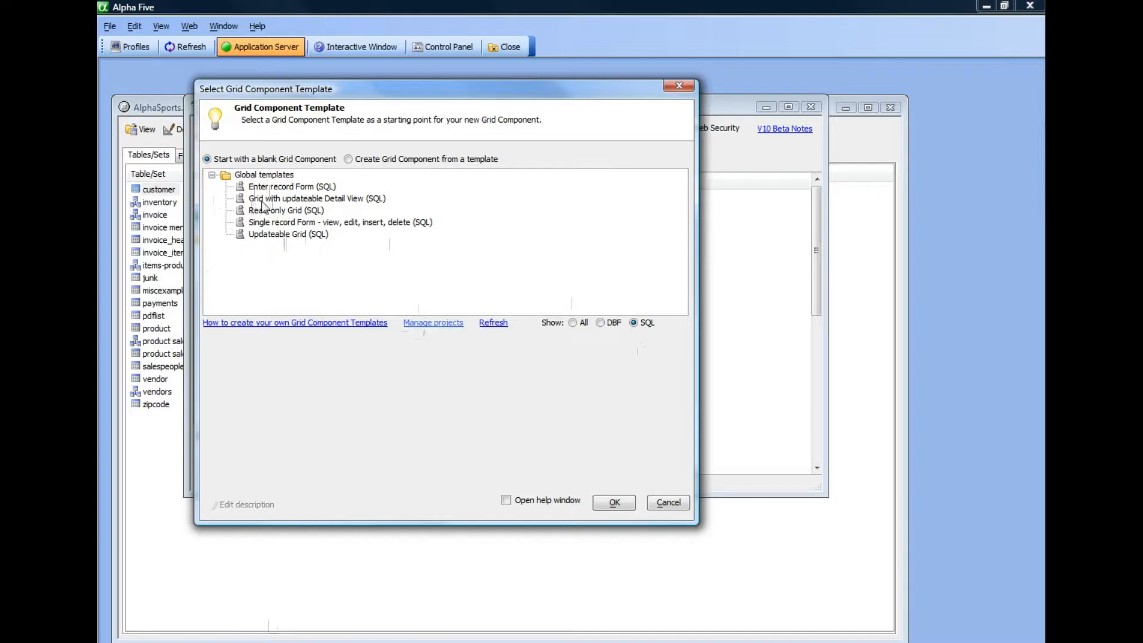
{"action": "left_click", "coordinate": [343, 326]}
{"action": "left_click", "coordinate": [572, 429]}
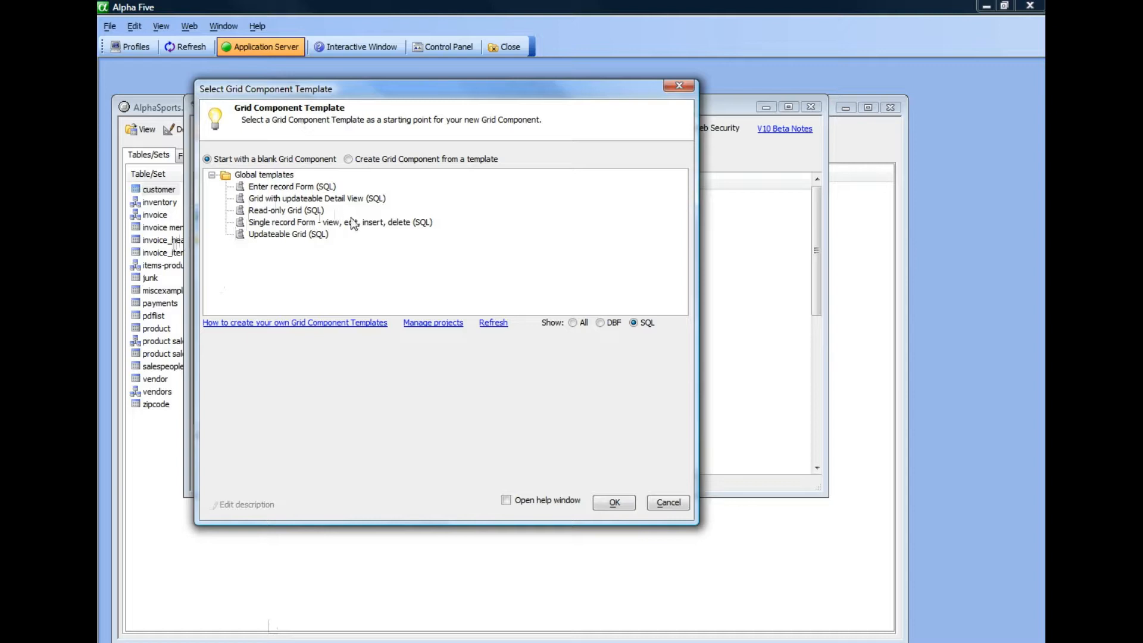
Step: Create the grid from the Updateable Grid (SQL) global template with its help window opened
{"action": "left_click", "coordinate": [284, 235]}
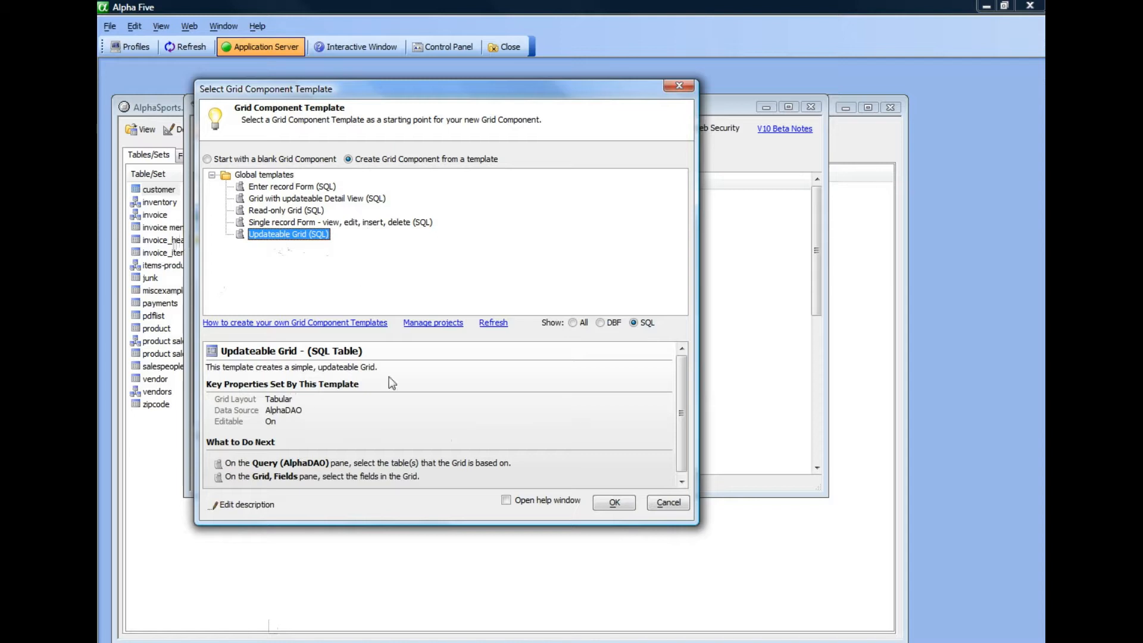
{"action": "left_click_drag", "start_coordinate": [679, 384], "coordinate": [685, 390]}
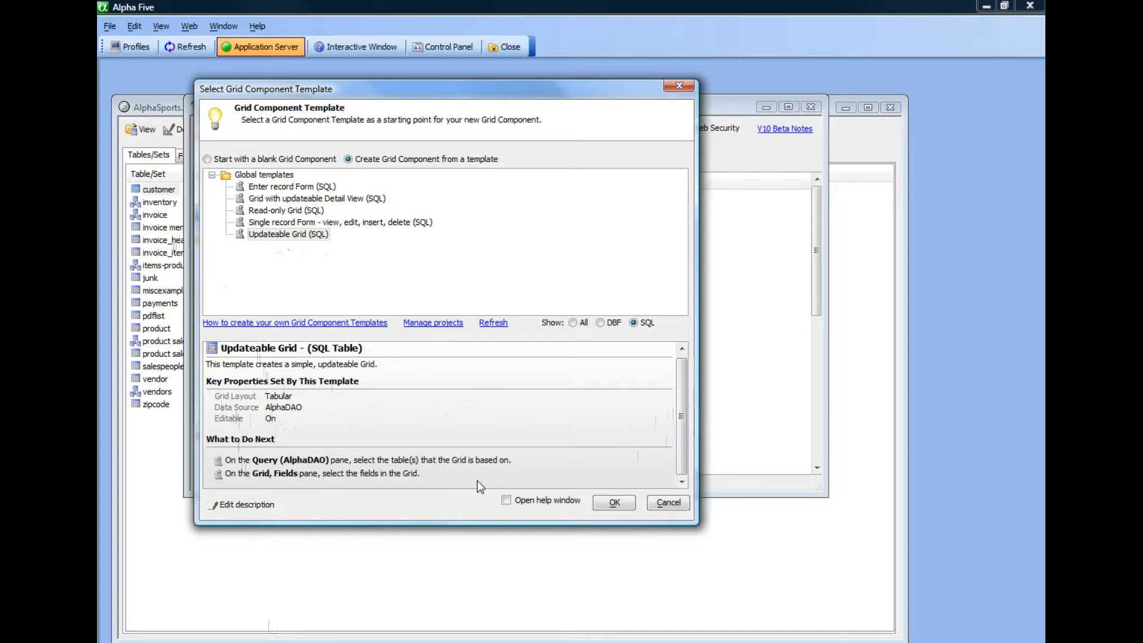
{"action": "left_click", "coordinate": [506, 501]}
{"action": "left_click", "coordinate": [614, 505]}
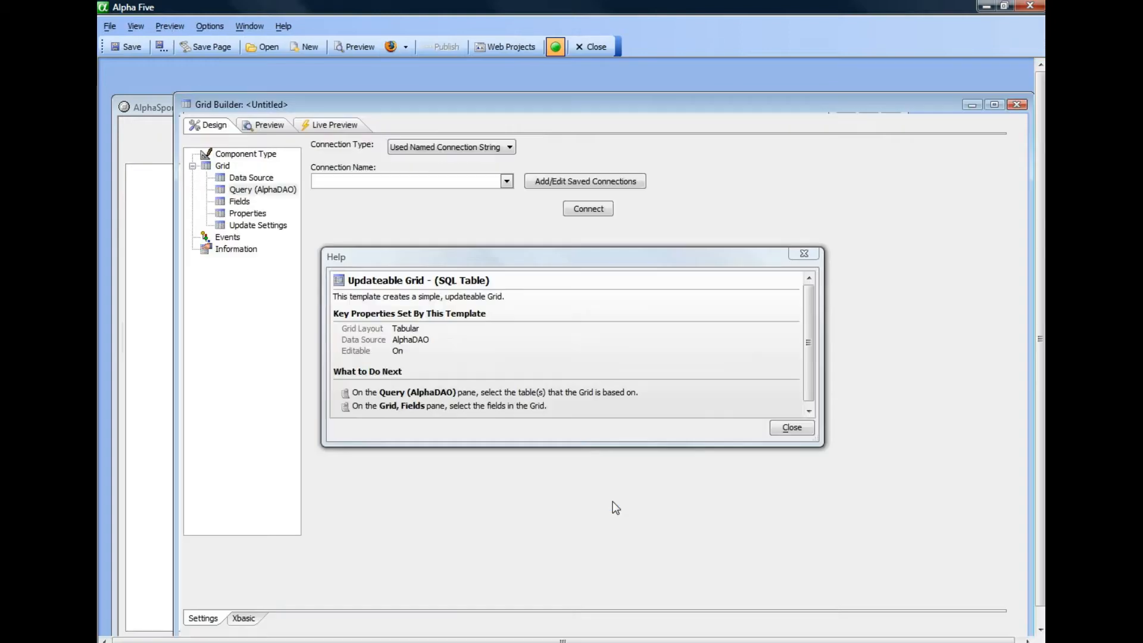
Step: Read the template's help notes on its key properties and what to do next, and close them
{"action": "left_click_drag", "start_coordinate": [442, 265], "coordinate": [630, 82]}
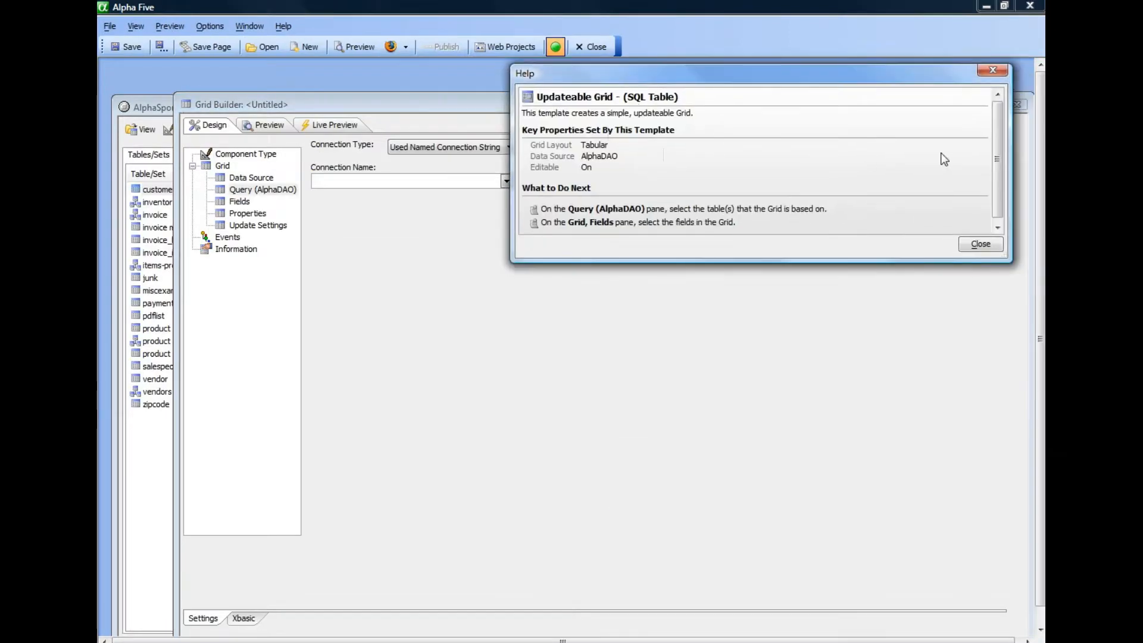
{"action": "left_click_drag", "start_coordinate": [998, 144], "coordinate": [996, 150]}
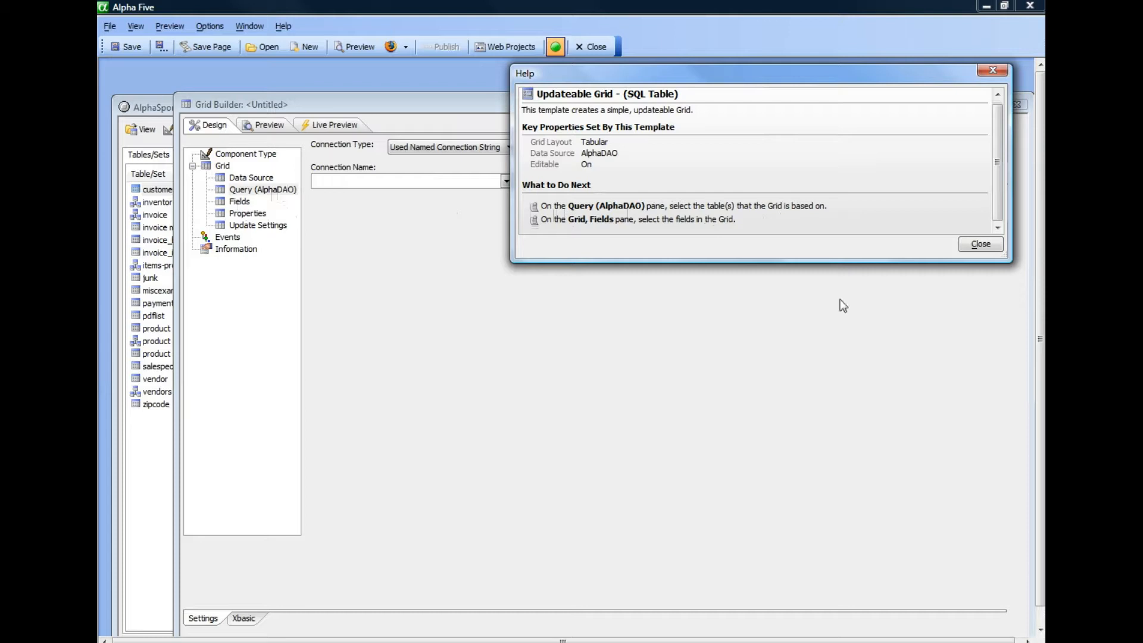
{"action": "left_click", "coordinate": [989, 245]}
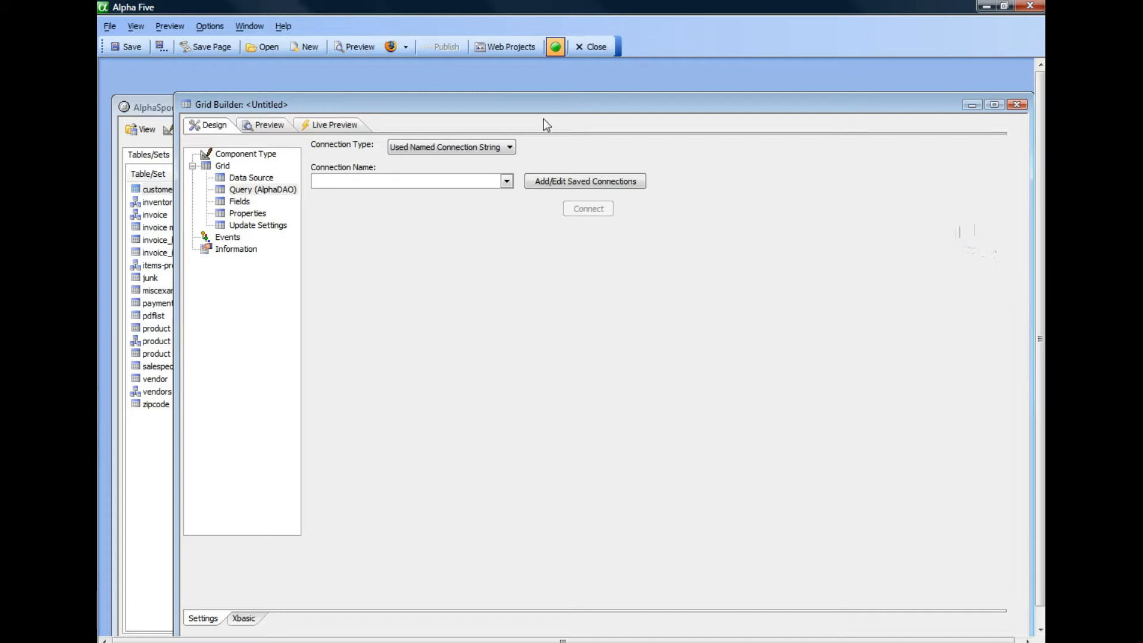
Step: Connect the grid's query to the Northwind connection and base it on the Customers table
{"action": "left_click", "coordinate": [506, 181]}
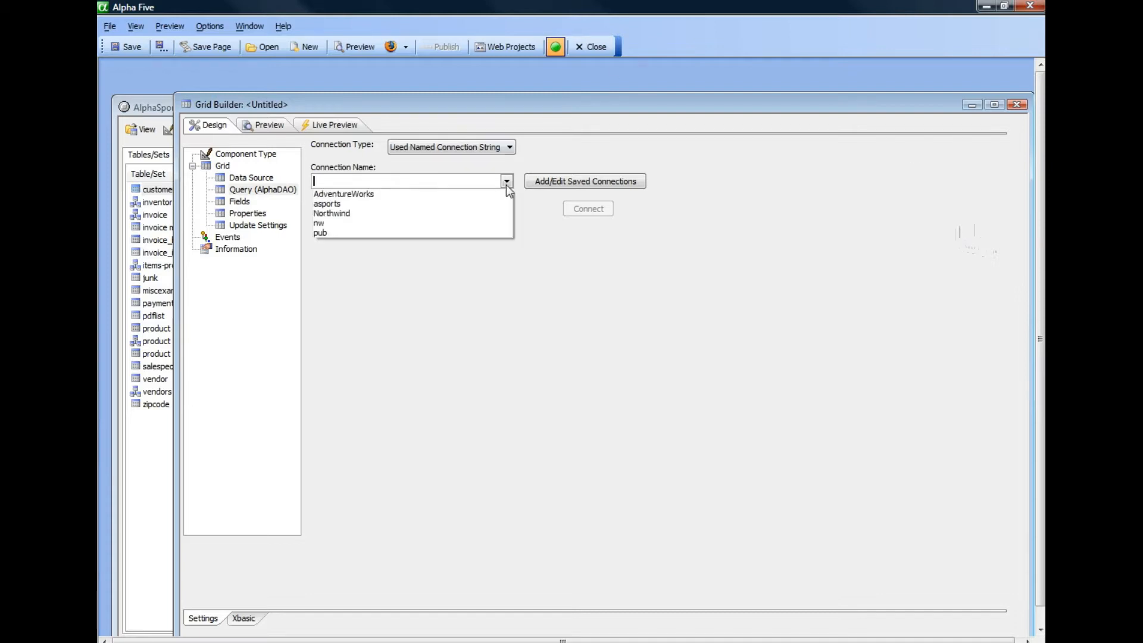
{"action": "left_click", "coordinate": [327, 219]}
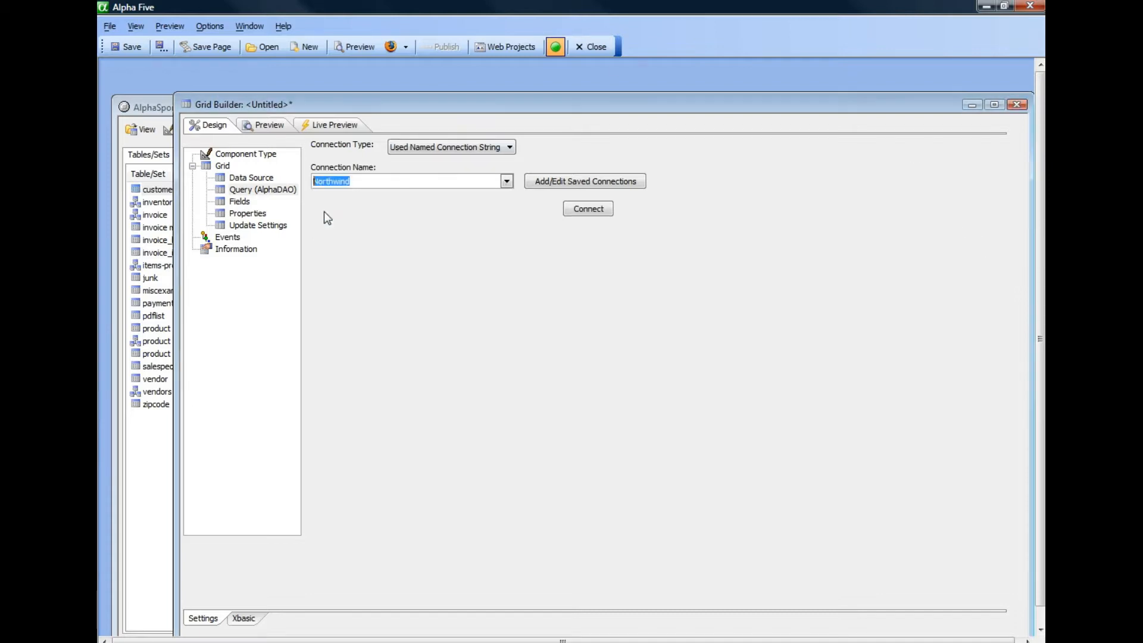
{"action": "left_click", "coordinate": [590, 213]}
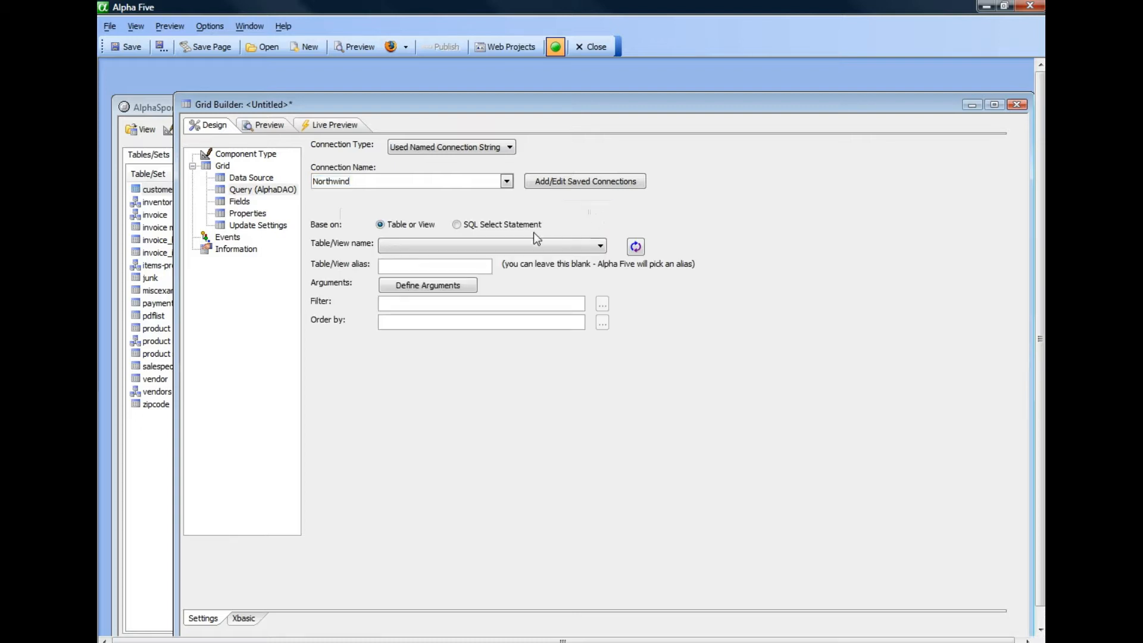
{"action": "left_click", "coordinate": [415, 246]}
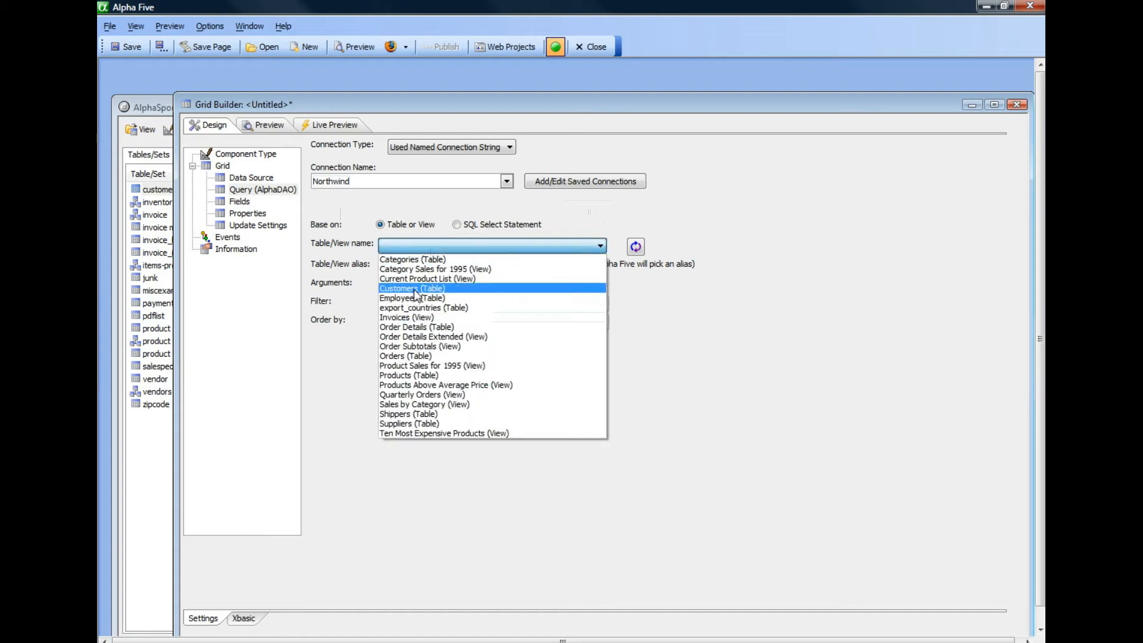
{"action": "left_click", "coordinate": [413, 289]}
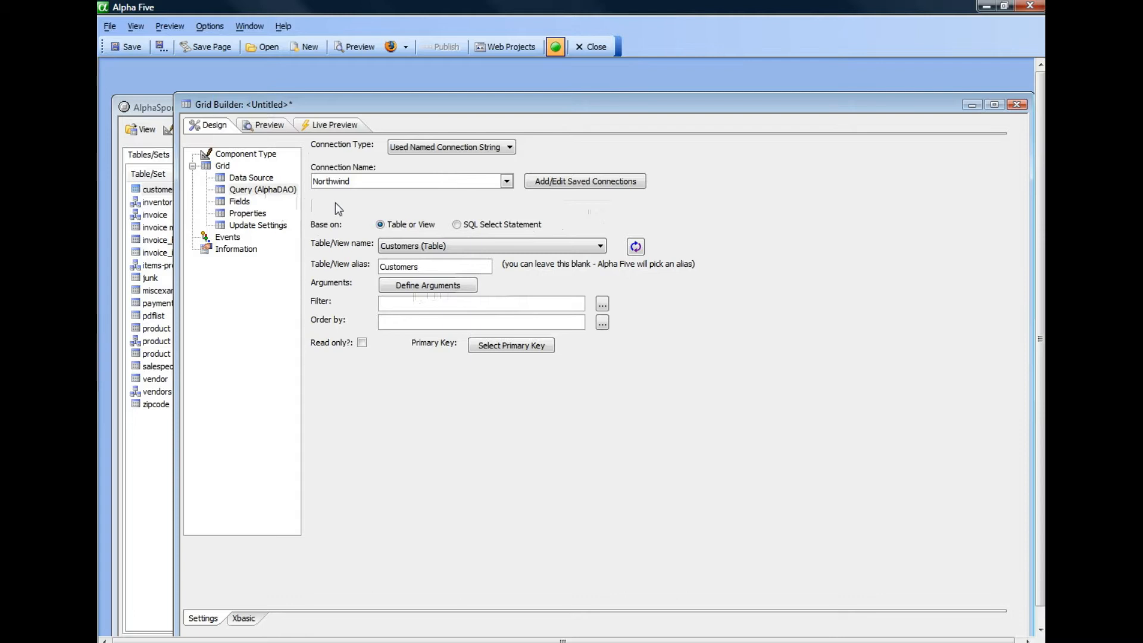
Step: Start saving the grid as a template named "Grid based on Northwind Customer Table (SQL)"
{"action": "left_click", "coordinate": [110, 27]}
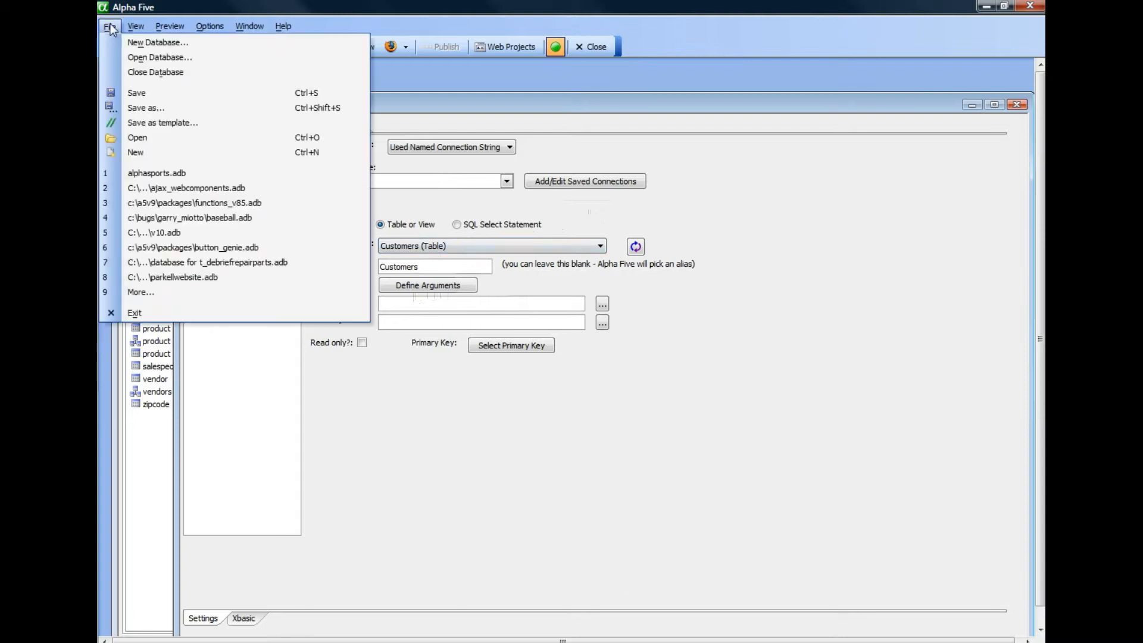
{"action": "left_click", "coordinate": [164, 124]}
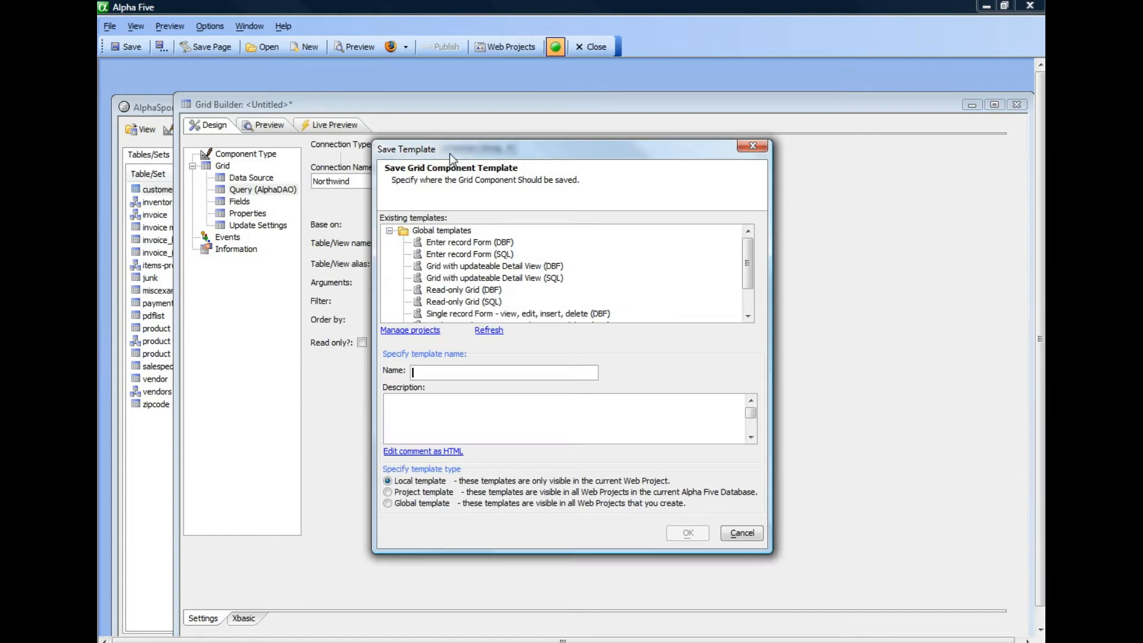
{"action": "left_click_drag", "start_coordinate": [462, 152], "coordinate": [528, 145]}
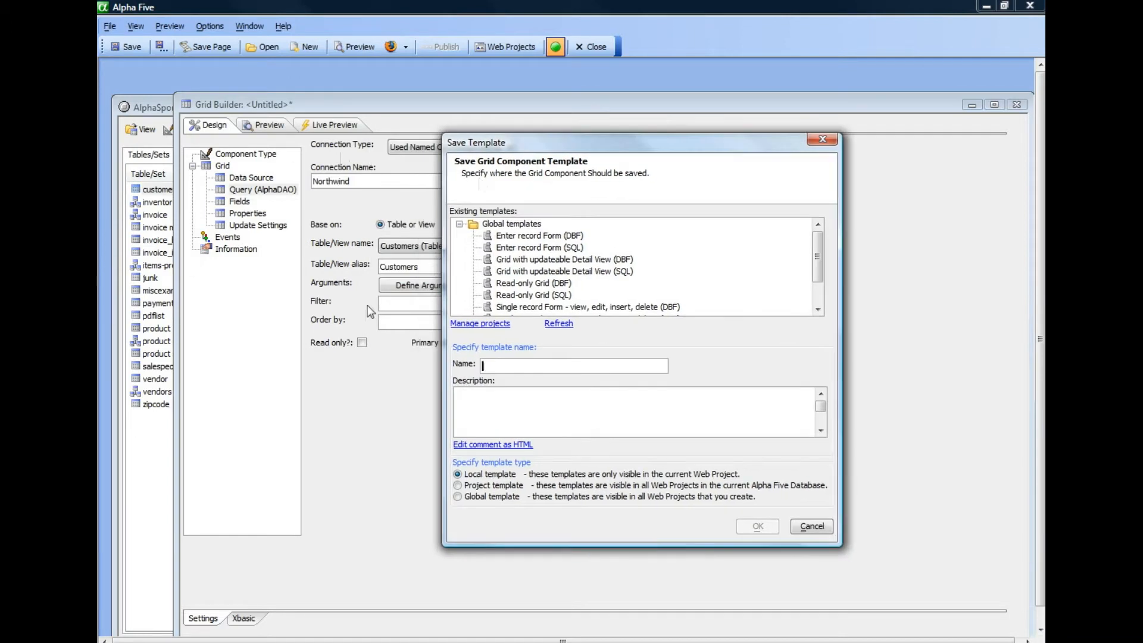
{"action": "left_click_drag", "start_coordinate": [597, 146], "coordinate": [455, 102]}
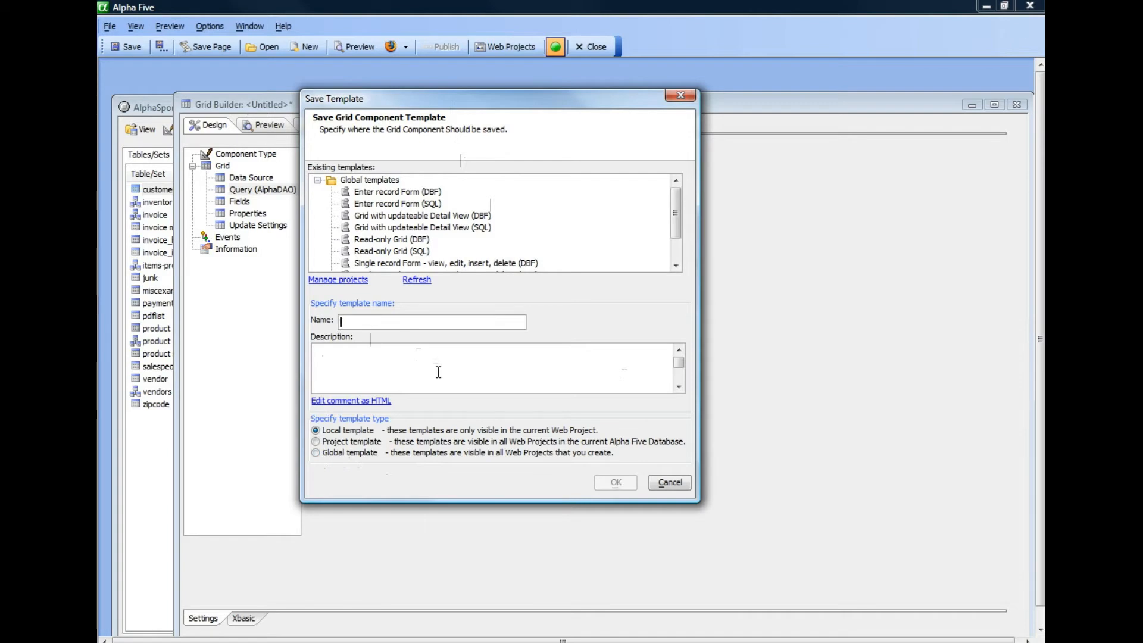
{"action": "type", "text": "Gri"}
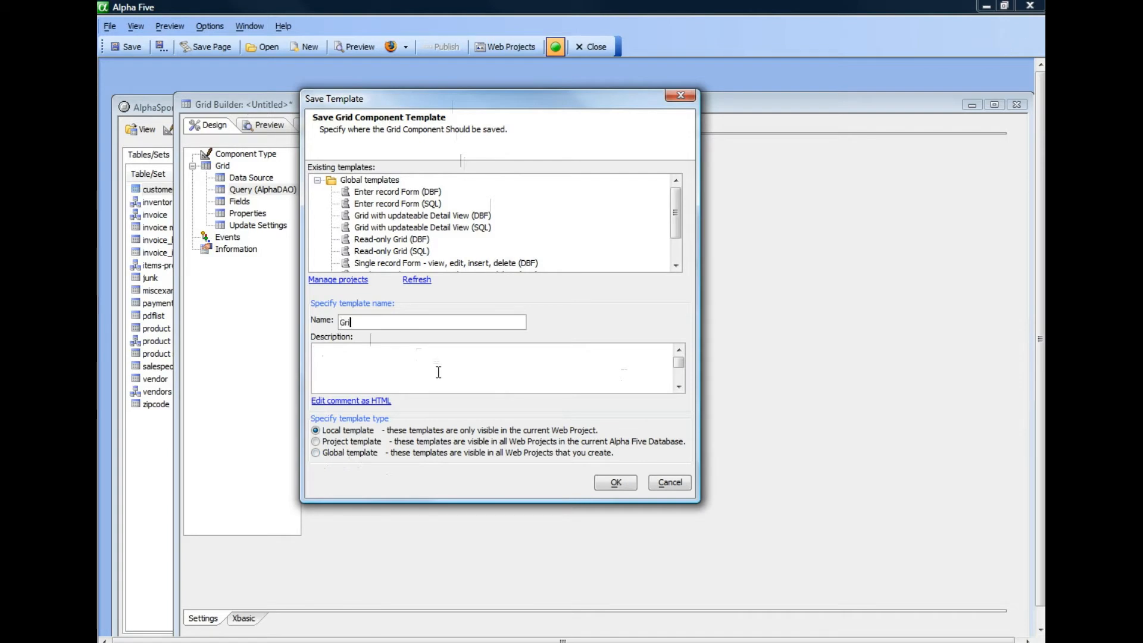
{"action": "type", "text": "d based on"}
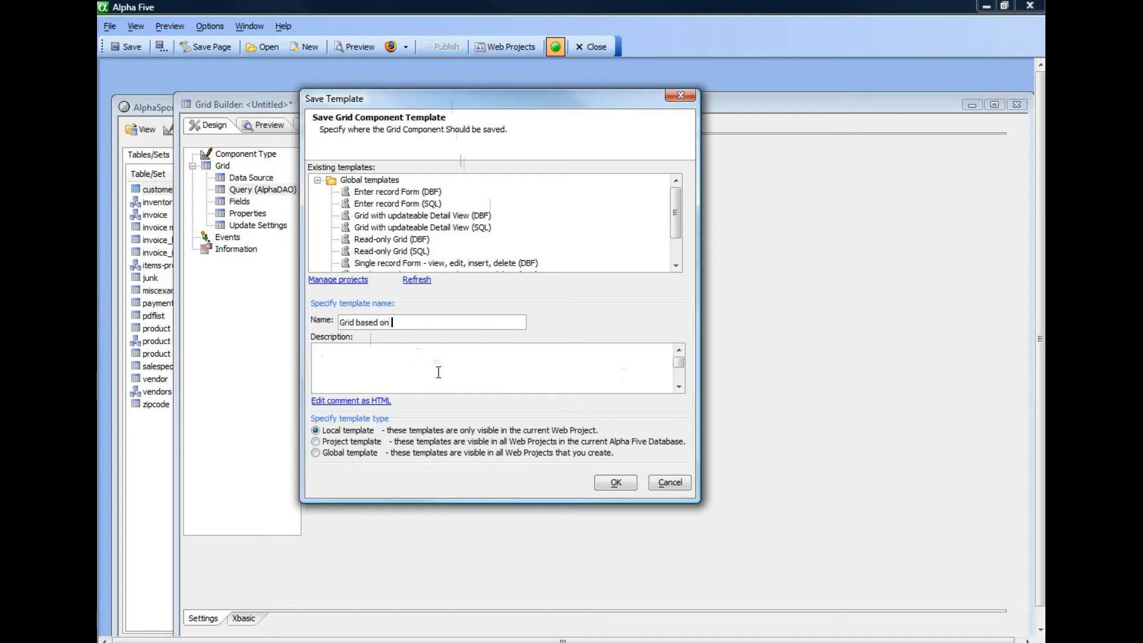
{"action": "type", "text": " Northwind Cus"}
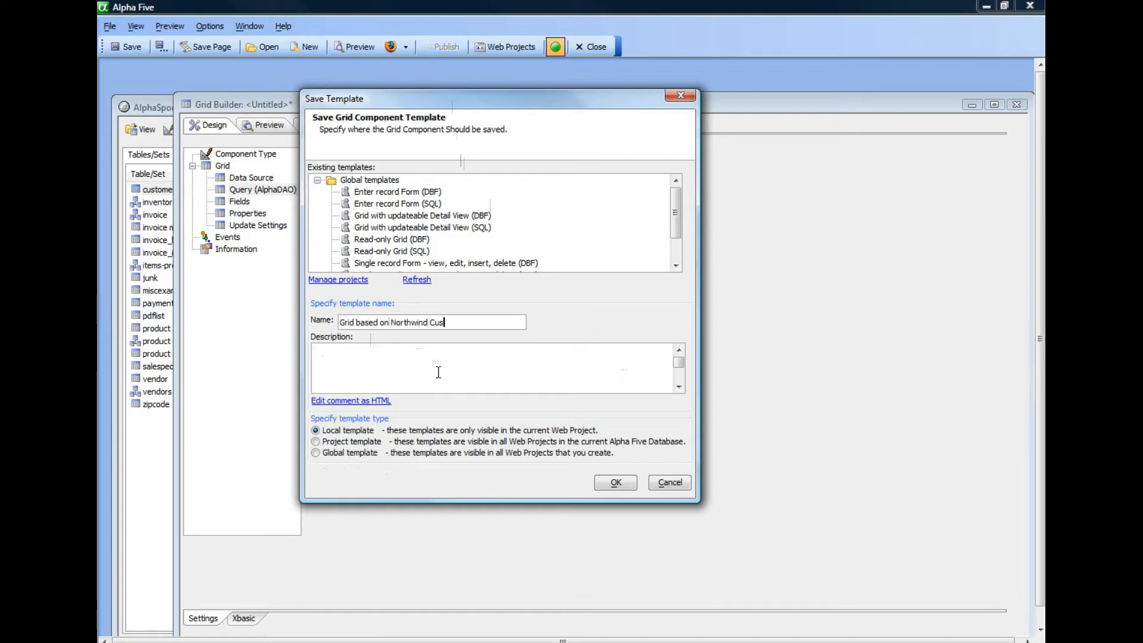
{"action": "type", "text": "tomer Tabe"}
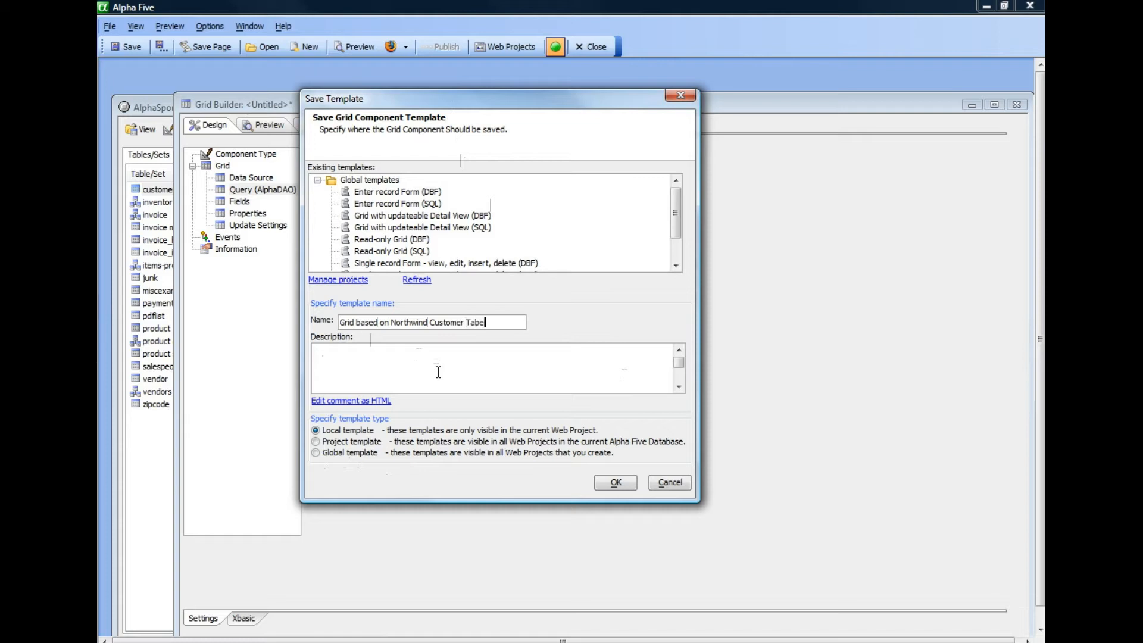
{"action": "type", "text": "le (SQL)"}
Step: Enter the description "grid based on customers table - read only." and save the grid as a local template
{"action": "left_click", "coordinate": [329, 353]}
{"action": "type", "text": "grid basw"}
{"action": "key", "text": "BackSpace"}
{"action": "key", "text": "BackSpace"}
{"action": "type", "text": "sed on customer"}
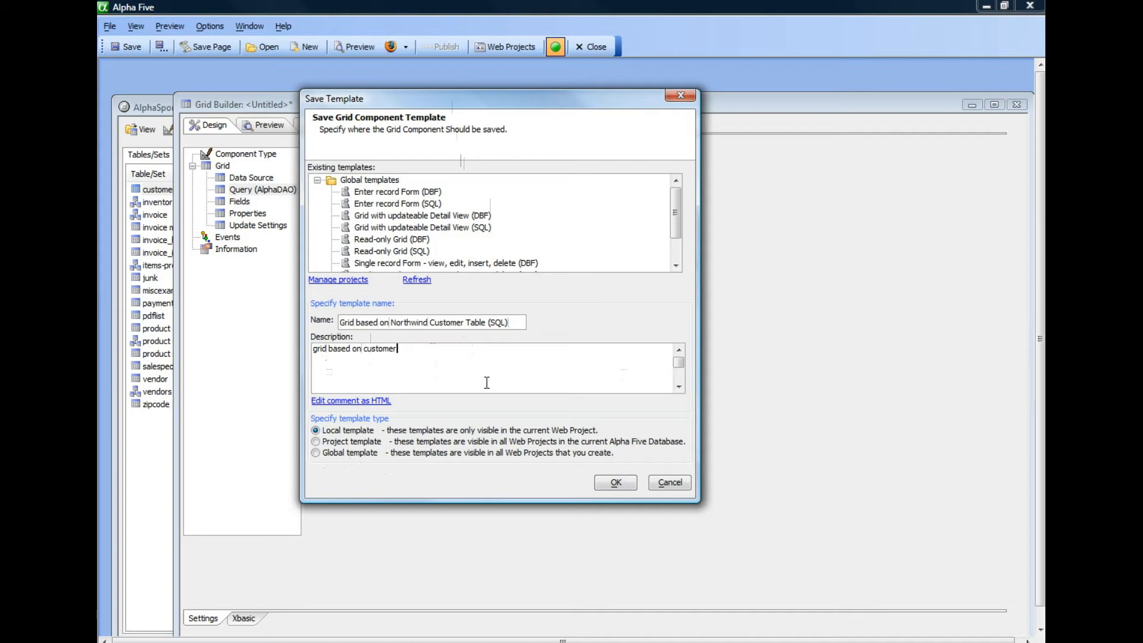
{"action": "type", "text": "s table -"}
{"action": "type", "text": "read only."}
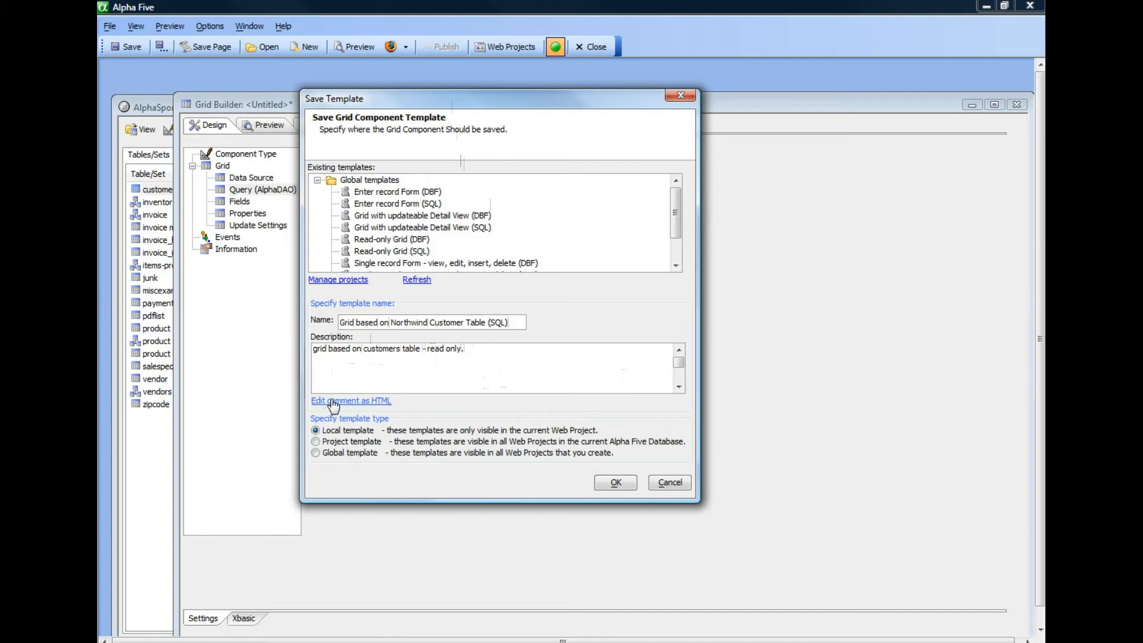
{"action": "left_click", "coordinate": [619, 483]}
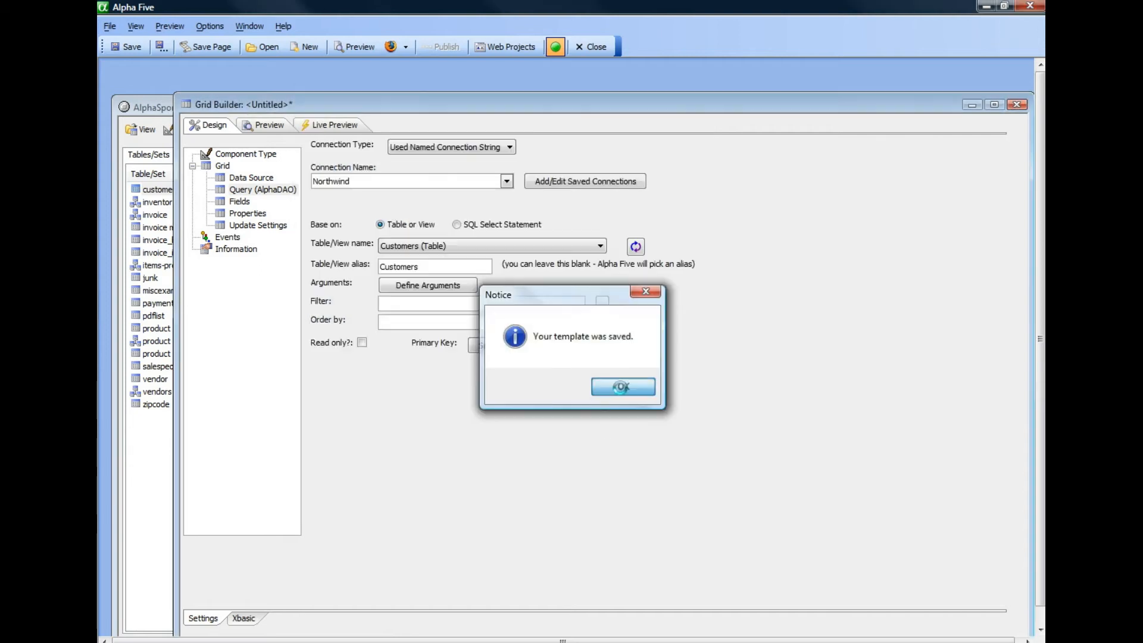
{"action": "left_click", "coordinate": [619, 387]}
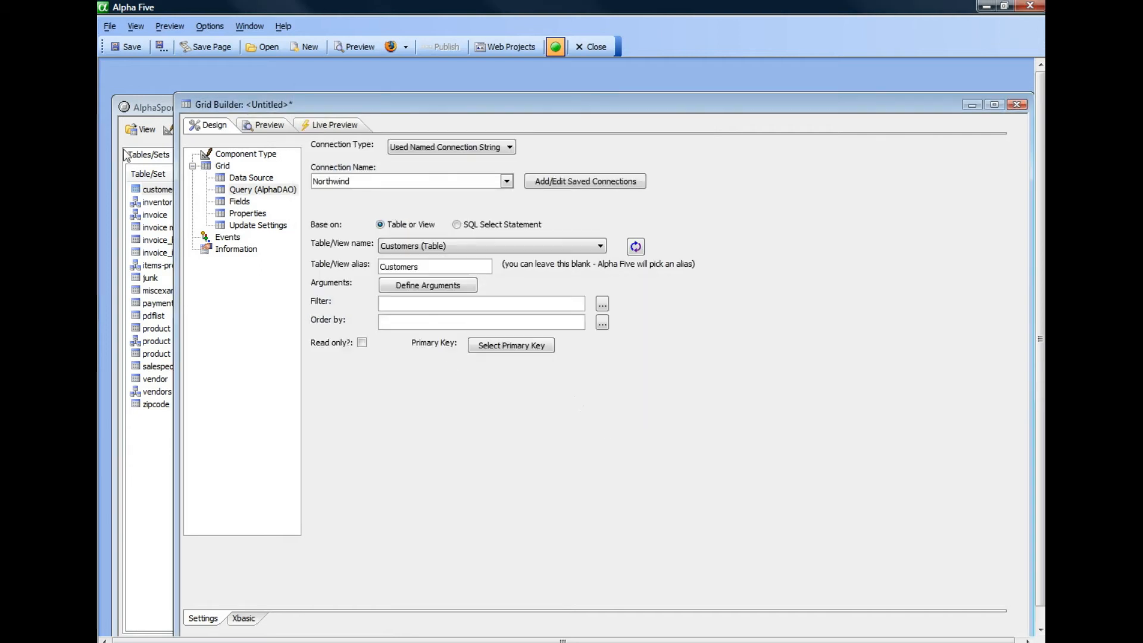
Step: Close the untitled grid without saving it and start another new Grid web component
{"action": "double_click", "coordinate": [185, 105]}
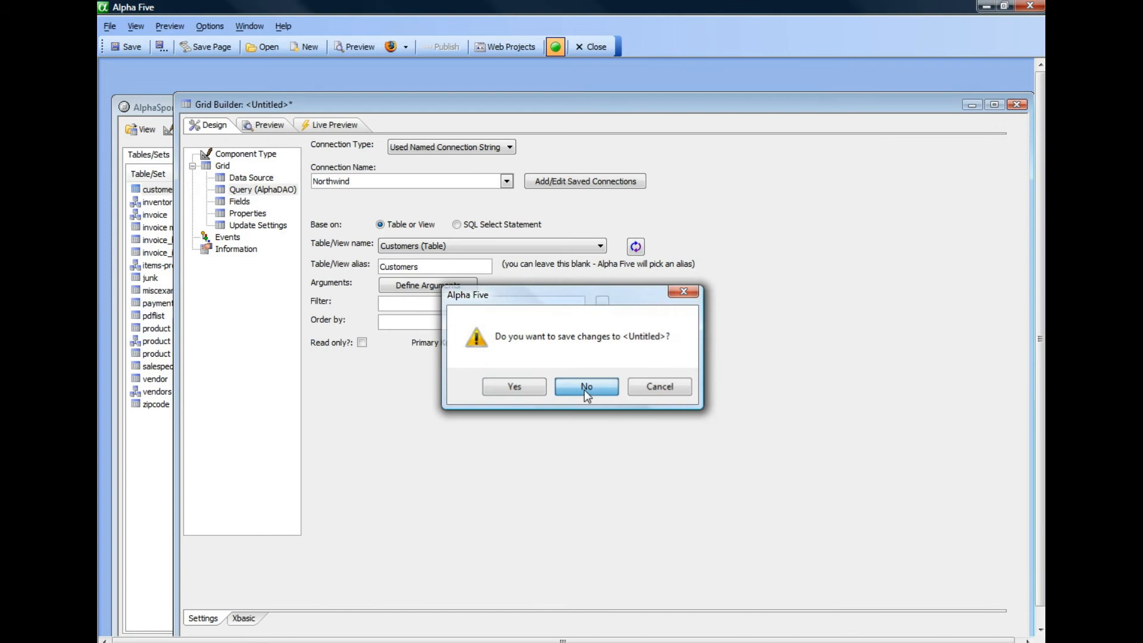
{"action": "left_click", "coordinate": [583, 390]}
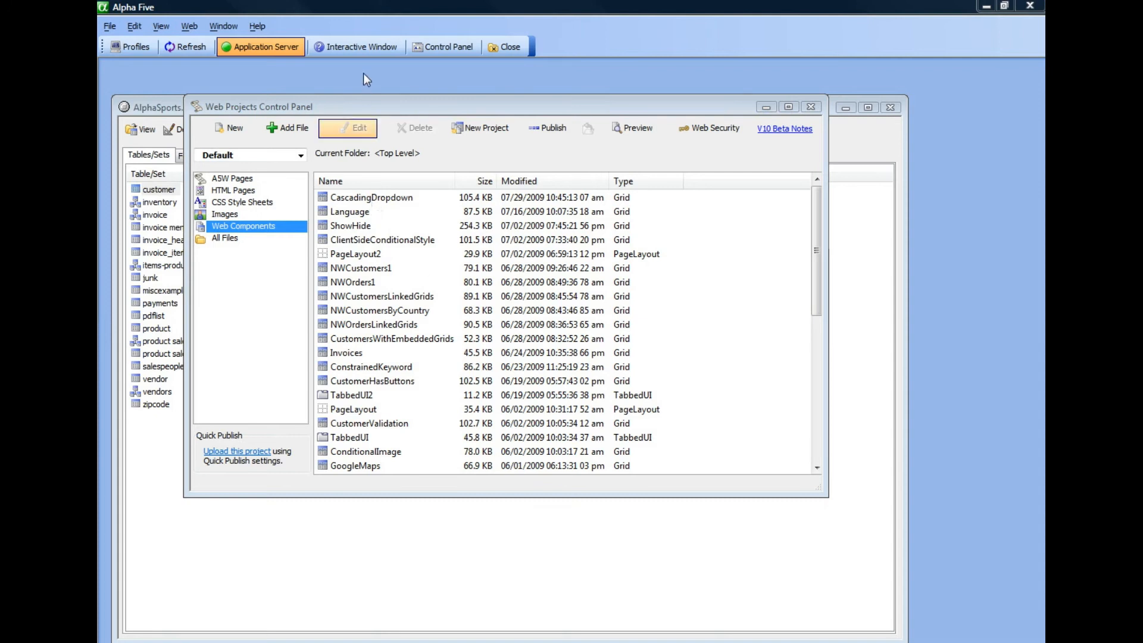
{"action": "left_click", "coordinate": [227, 129]}
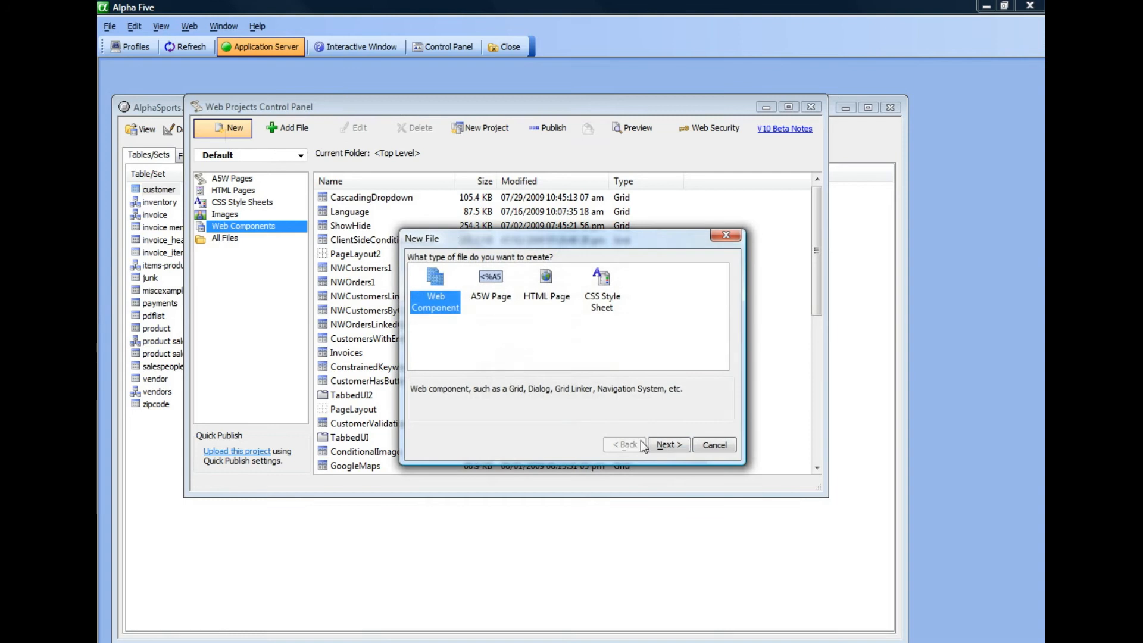
{"action": "left_click", "coordinate": [650, 446]}
{"action": "left_click", "coordinate": [500, 295]}
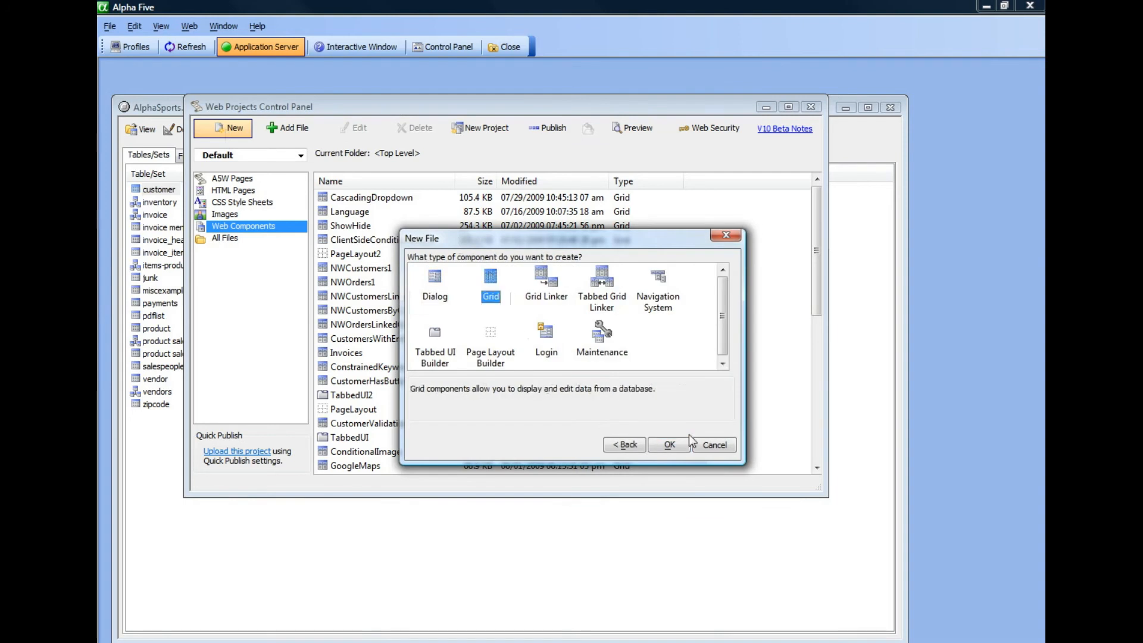
{"action": "left_click", "coordinate": [669, 445]}
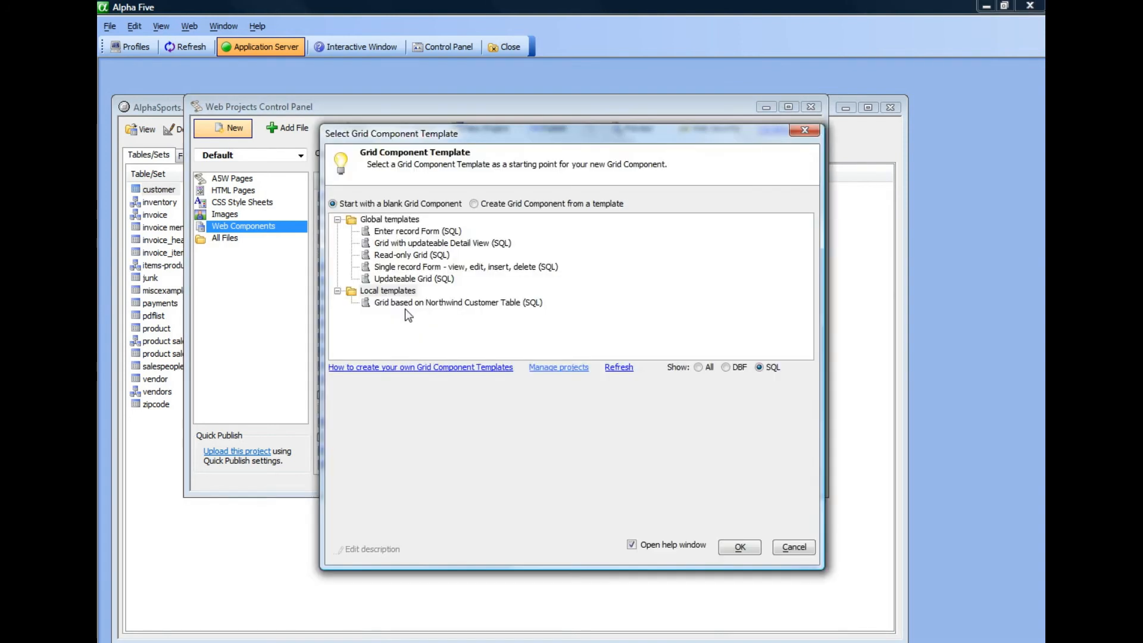
Step: Create the grid from the local Northwind customer template without the help window and connect it to Northwind
{"action": "left_click", "coordinate": [400, 303]}
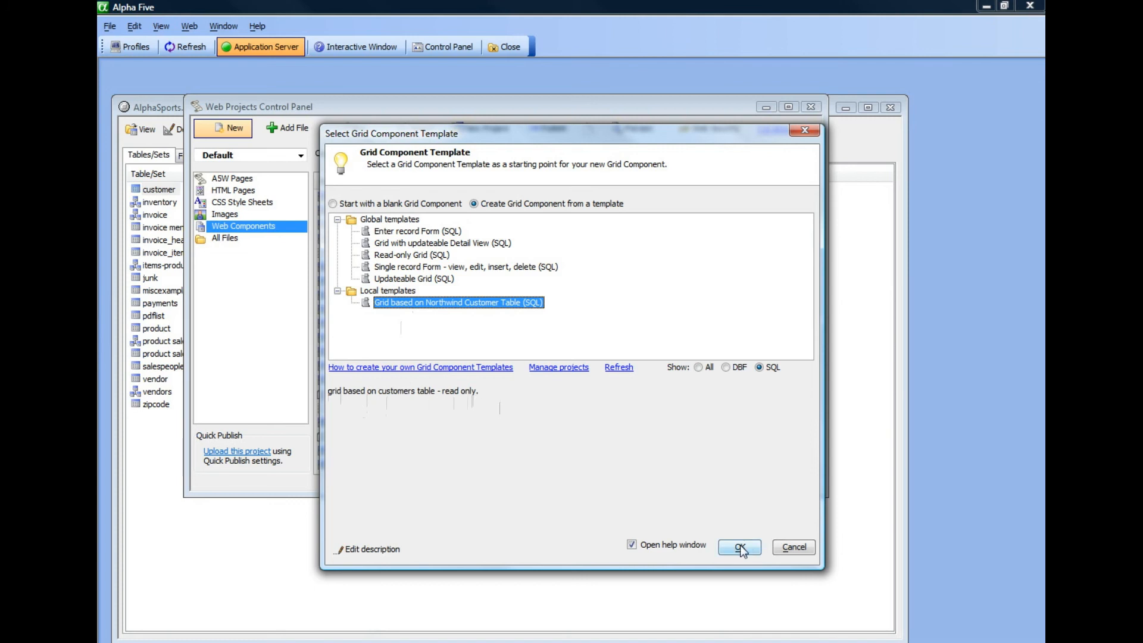
{"action": "left_click", "coordinate": [643, 545]}
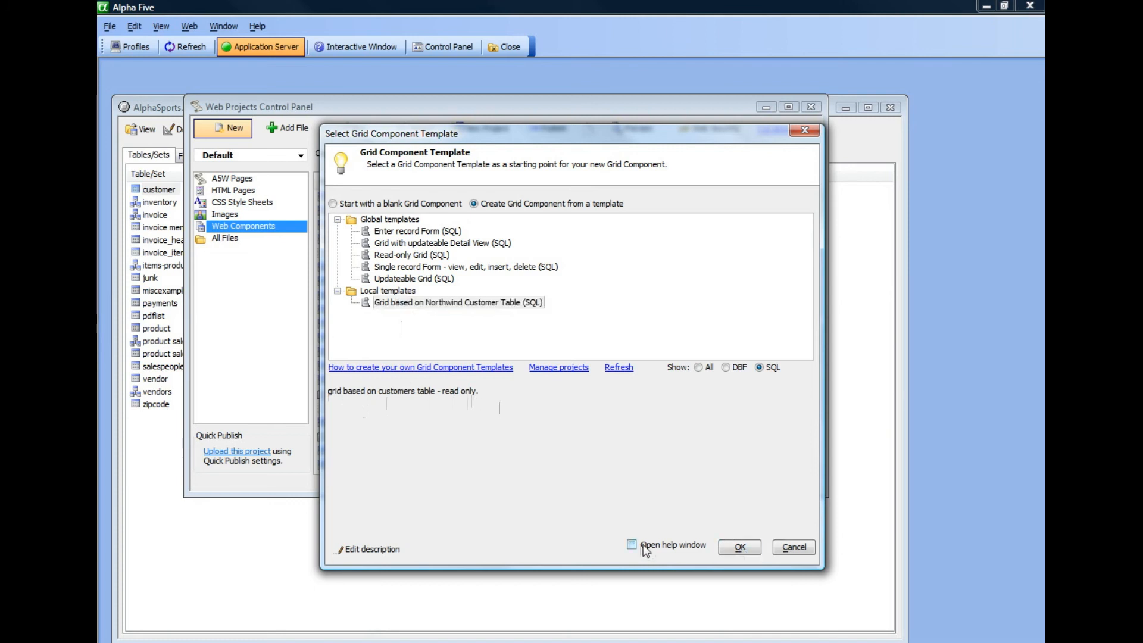
{"action": "left_click", "coordinate": [740, 548]}
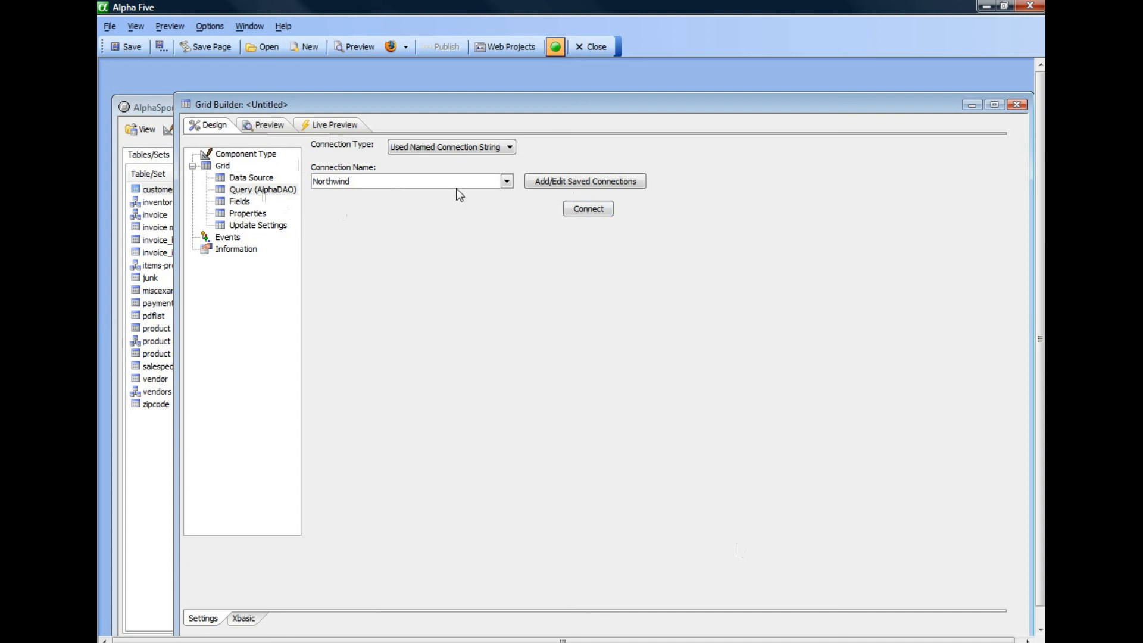
{"action": "left_click", "coordinate": [590, 208]}
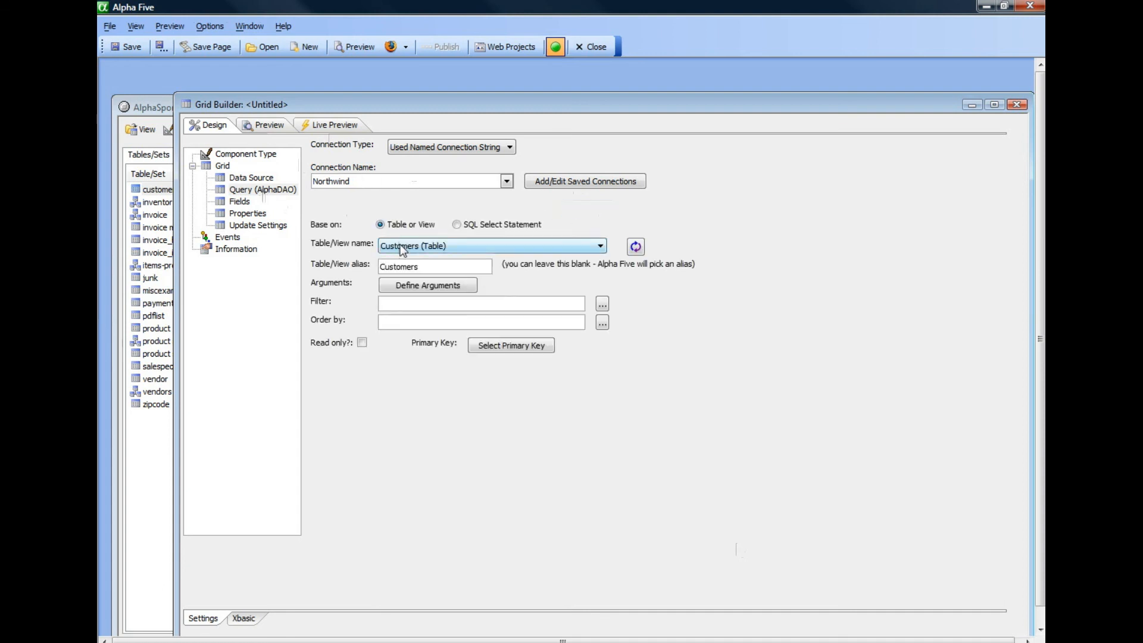